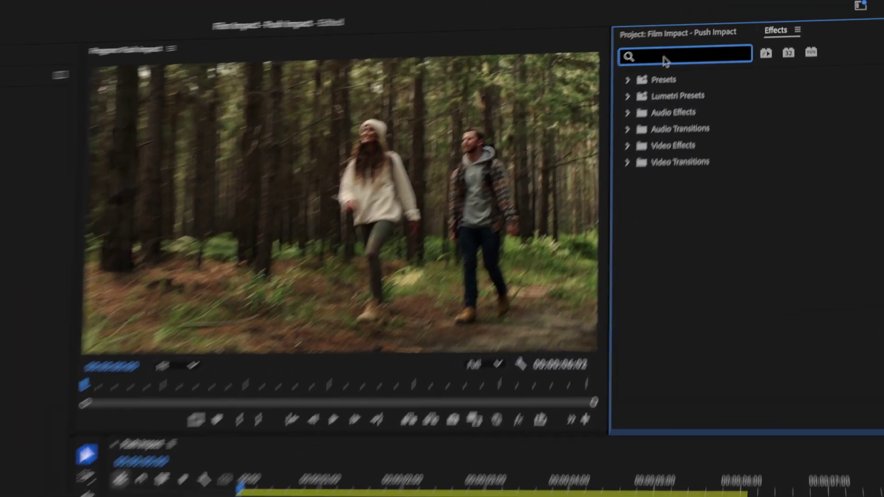
Step: Search Effects for 'FI: Push Impacts' and drop it on the Clip A/Clip C cut
{"action": "type", "text": "FI: Push Impacts"}
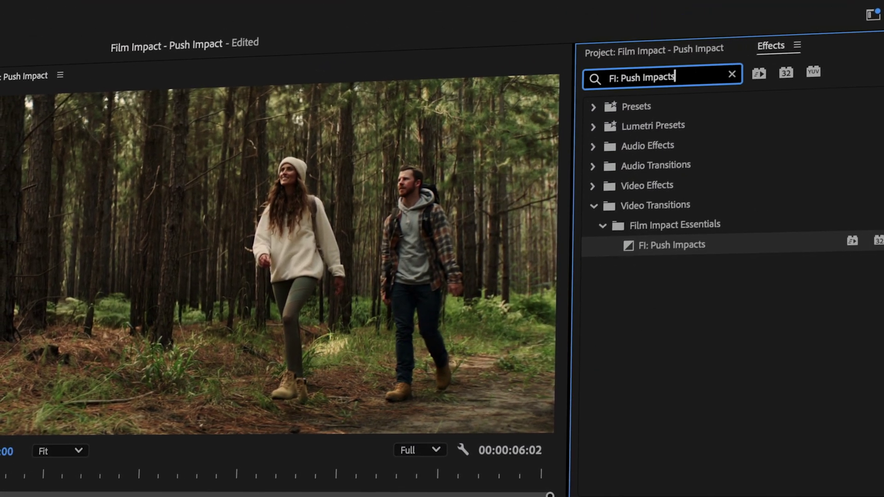
{"action": "left_click_drag", "start_coordinate": [672, 244], "coordinate": [591, 287]}
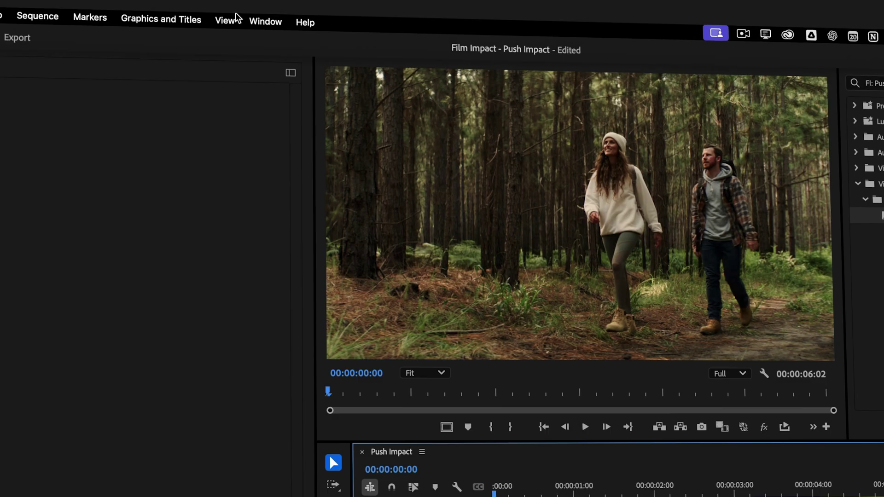
Step: Open the Film Impact Dashboard via Window > Extensions and show its Essentials transitions
{"action": "left_click", "coordinate": [264, 22]}
{"action": "mouse_move", "coordinate": [275, 81]}
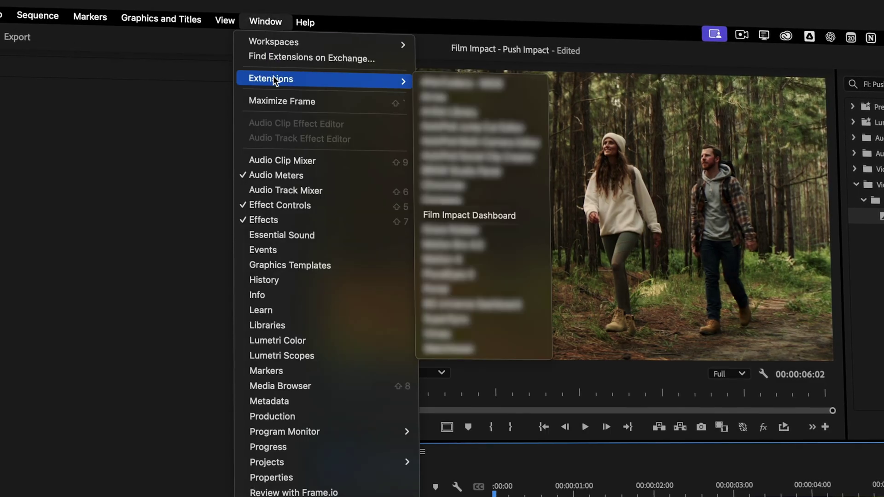
{"action": "left_click", "coordinate": [477, 215]}
{"action": "type", "text": "Push"}
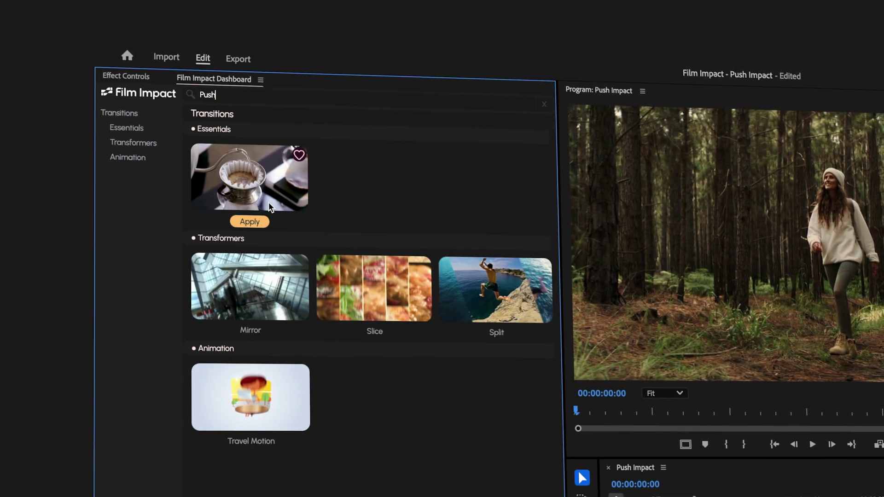
{"action": "left_click", "coordinate": [544, 104]}
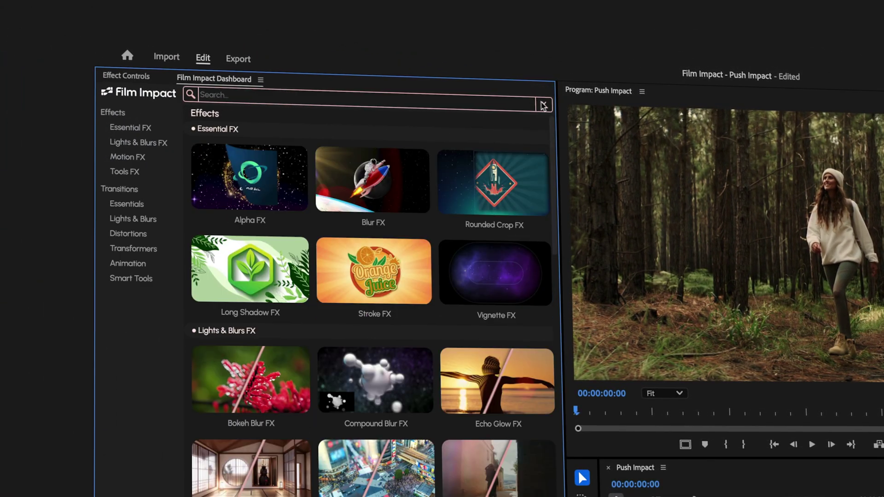
{"action": "left_click", "coordinate": [138, 203]}
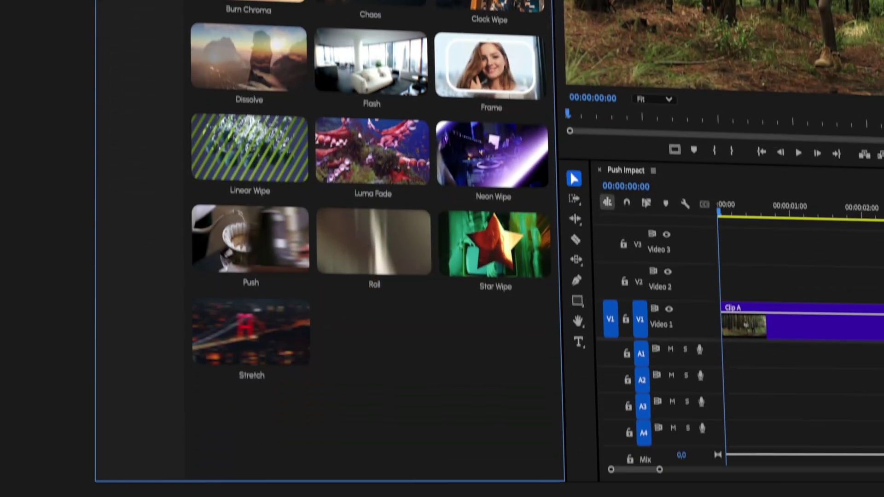
Step: Select the Clip A/Clip C cut, apply Push to it, and view its Effect Controls
{"action": "left_click", "coordinate": [250, 280]}
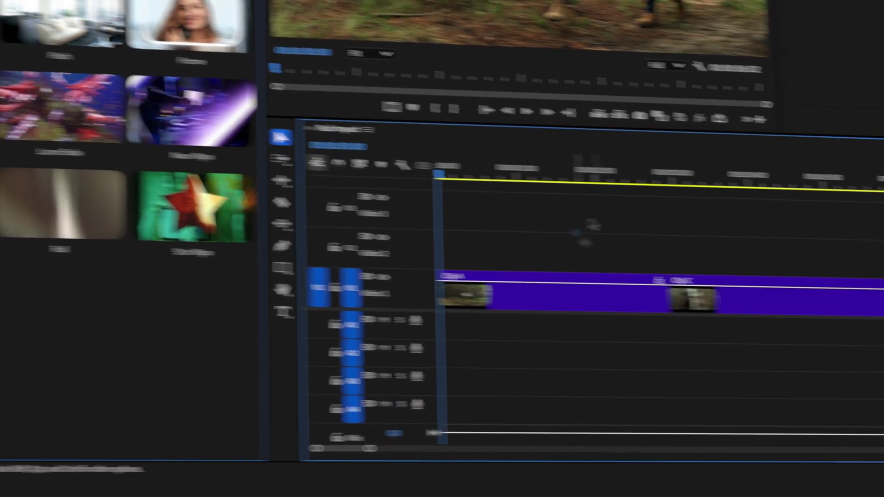
{"action": "left_click_drag", "start_coordinate": [575, 230], "coordinate": [748, 377]}
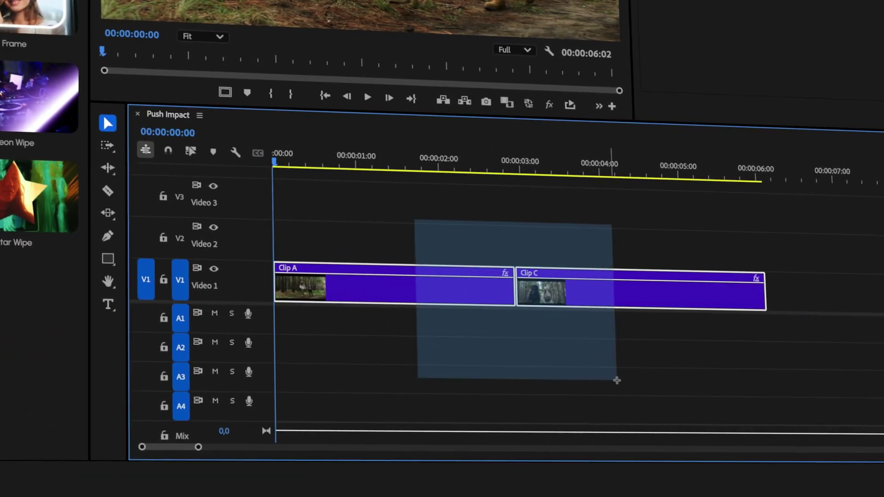
{"action": "left_click_drag", "start_coordinate": [616, 380], "coordinate": [618, 381]}
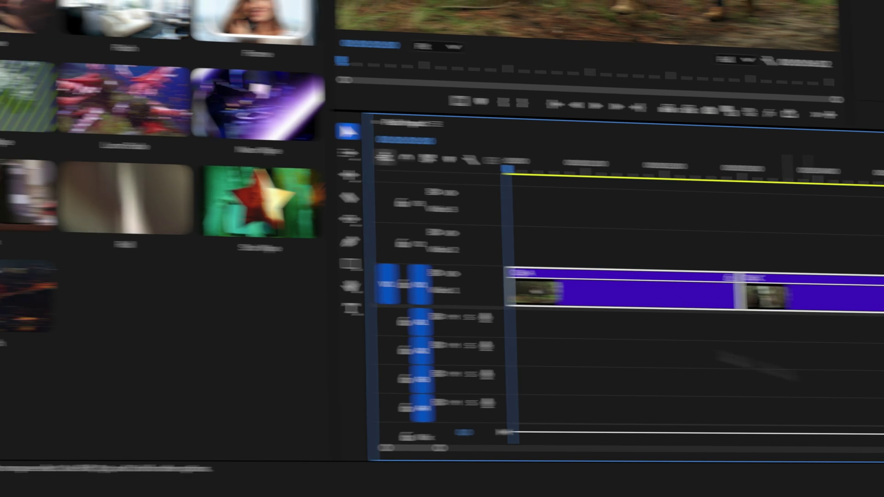
{"action": "mouse_move", "coordinate": [521, 365]}
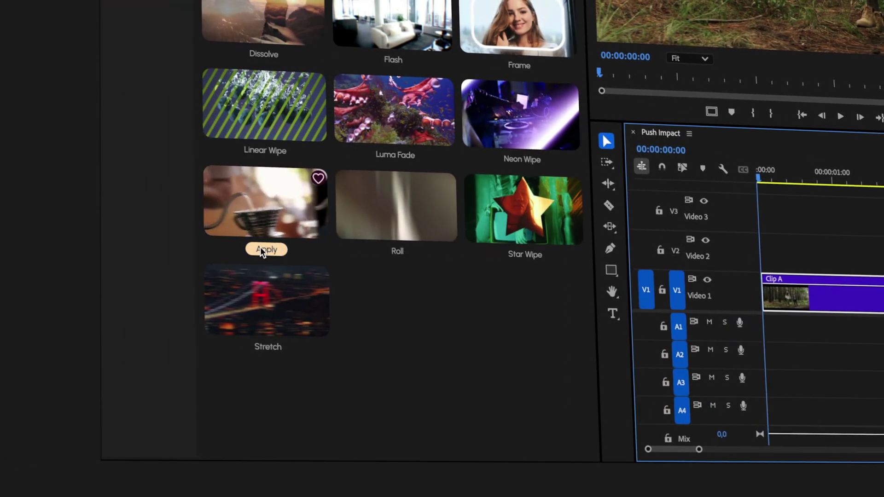
{"action": "left_click", "coordinate": [261, 251]}
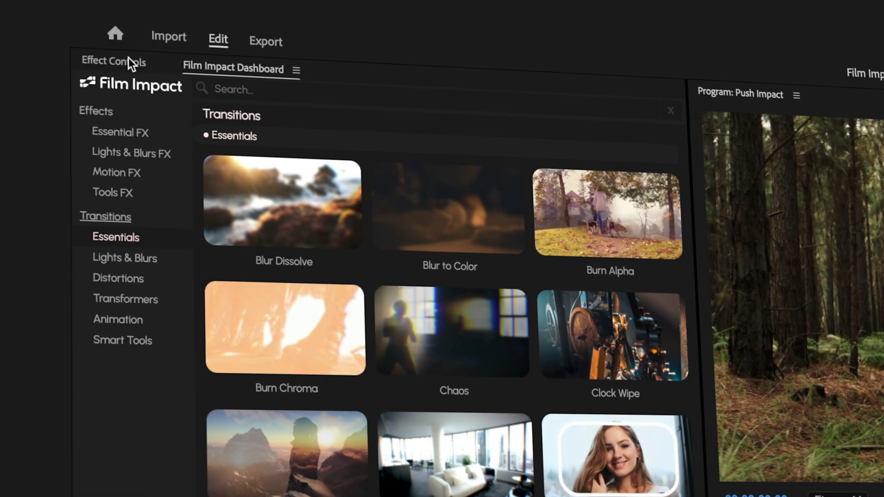
{"action": "left_click", "coordinate": [128, 59]}
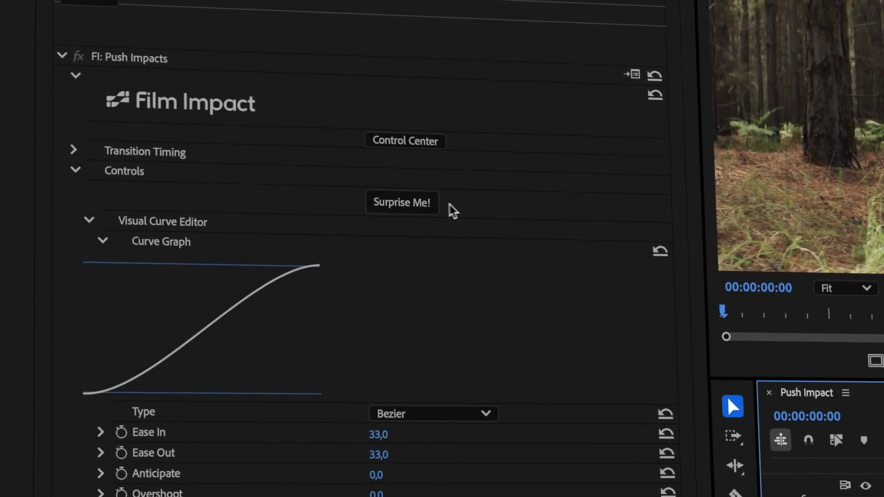
Step: Randomize the Push Impacts settings with Surprise Me!
{"action": "left_click", "coordinate": [407, 203]}
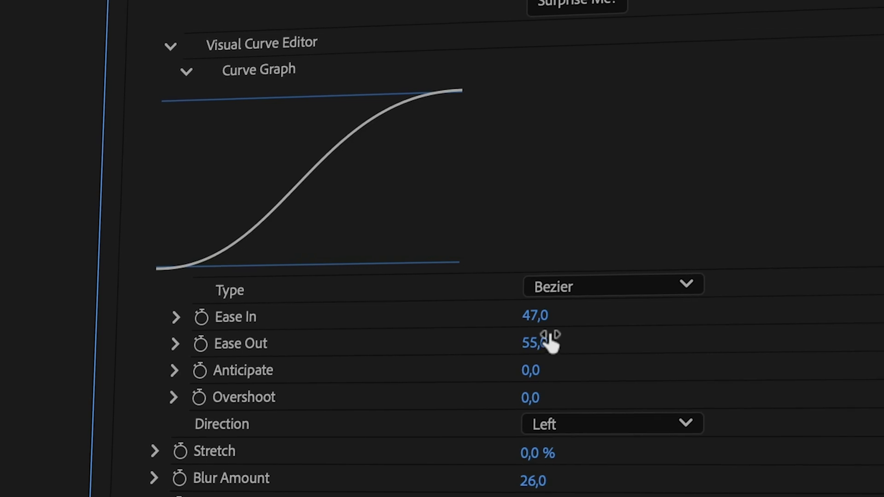
Step: Keep the curve type on Bezier and set the push Direction to Right
{"action": "left_click", "coordinate": [602, 284]}
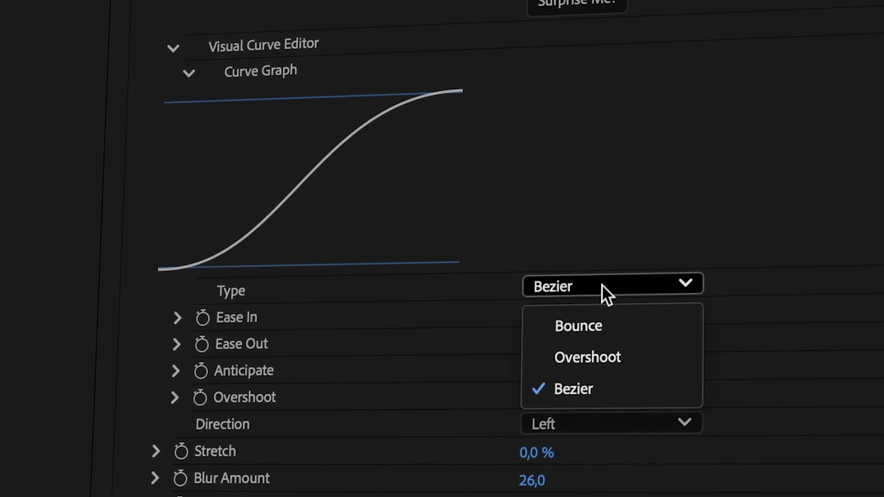
{"action": "left_click", "coordinate": [594, 383]}
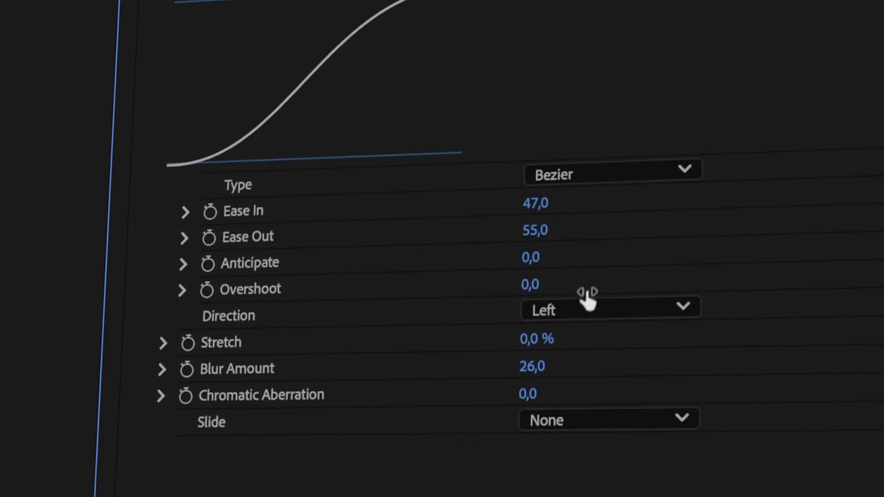
{"action": "left_click", "coordinate": [581, 325]}
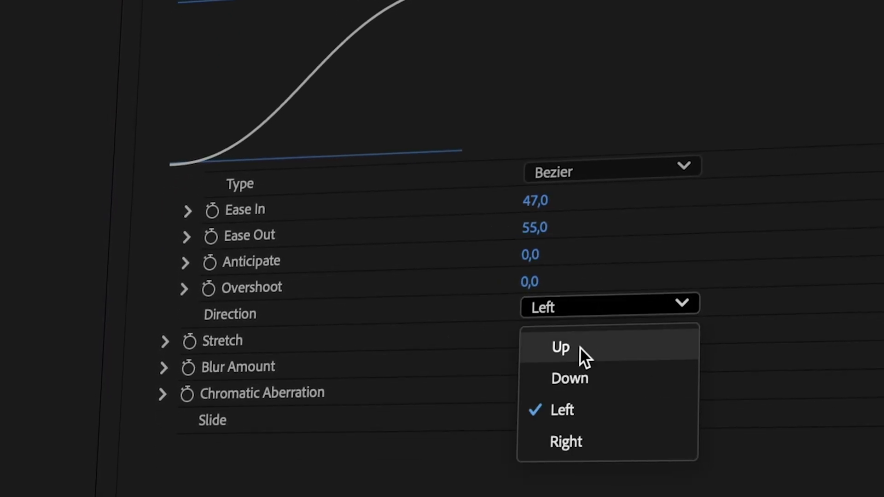
{"action": "left_click", "coordinate": [565, 433]}
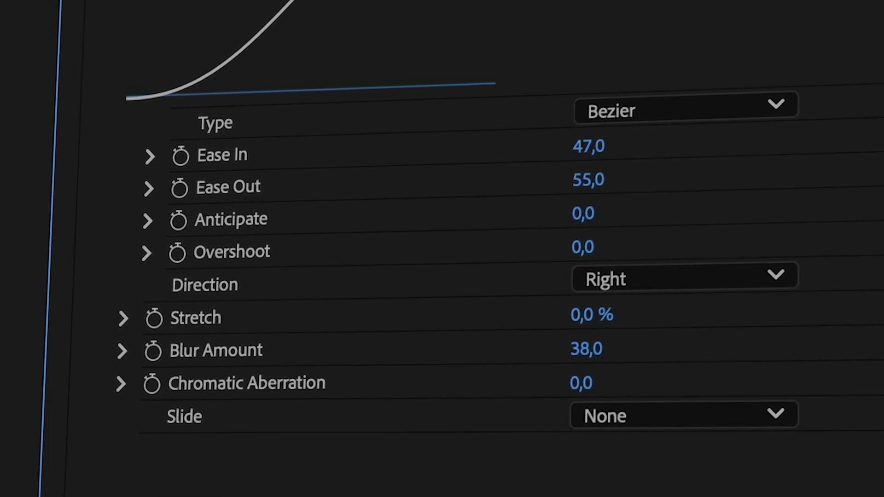
Step: Raise the transition's Blur Amount to 40 in Effect Controls
{"action": "left_click_drag", "start_coordinate": [597, 352], "coordinate": [601, 352]}
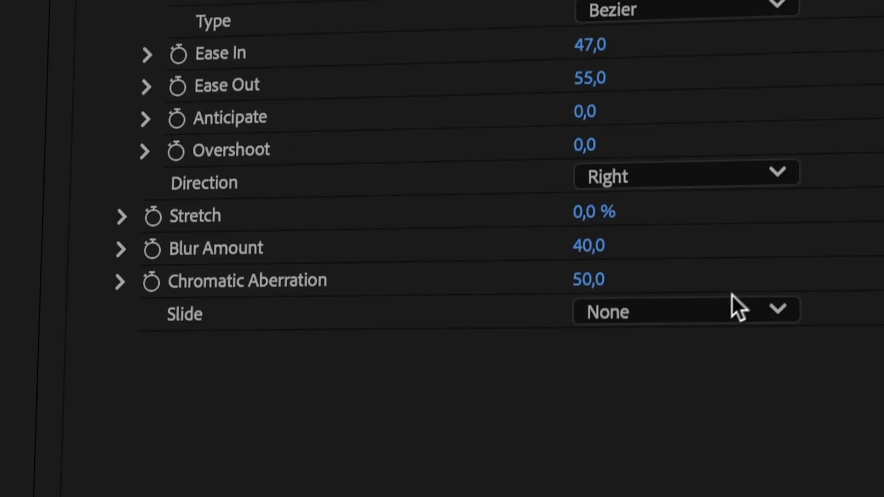
Step: Set the transition's Slide option to Outgoing, then change it to Incoming
{"action": "left_click", "coordinate": [718, 411]}
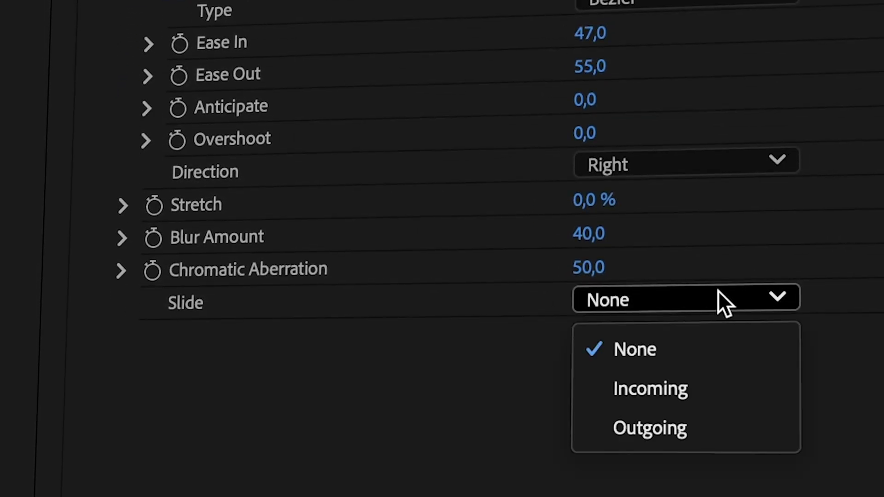
{"action": "left_click", "coordinate": [692, 433]}
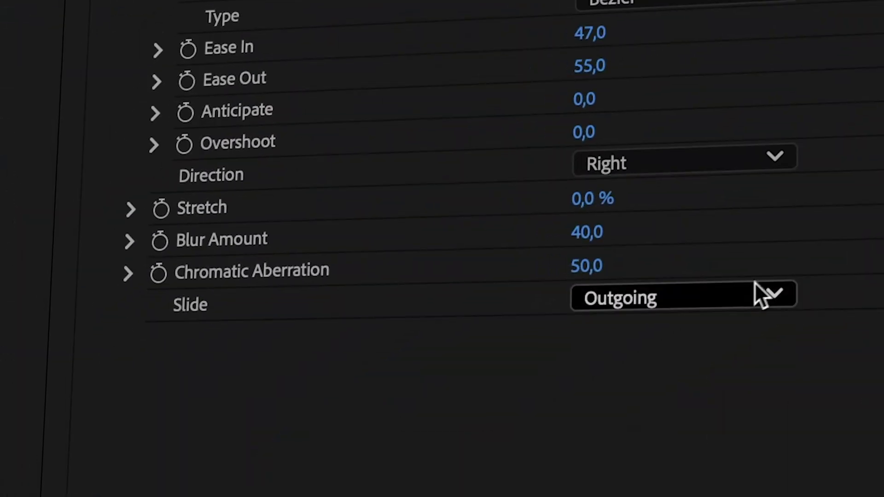
{"action": "left_click", "coordinate": [755, 284]}
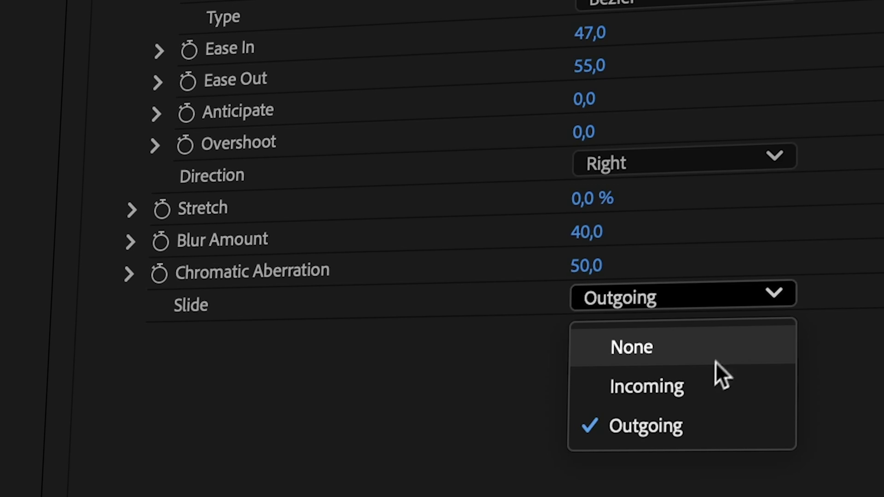
{"action": "left_click", "coordinate": [709, 383]}
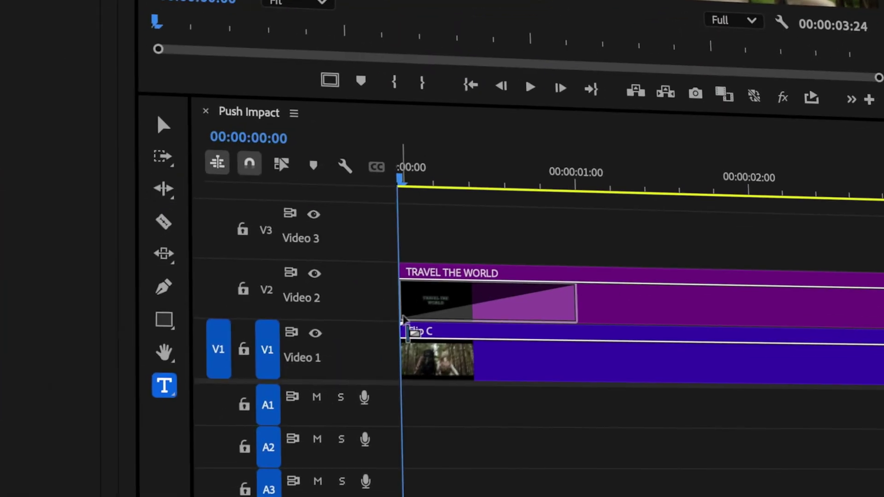
Step: Set the title's Push Impacts Direction to Up and play back the transition
{"action": "left_click", "coordinate": [419, 301]}
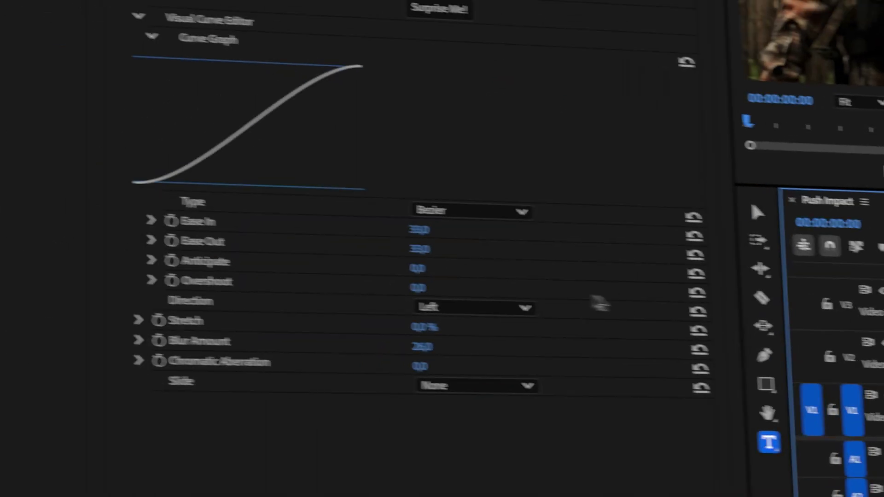
{"action": "left_click", "coordinate": [435, 308]}
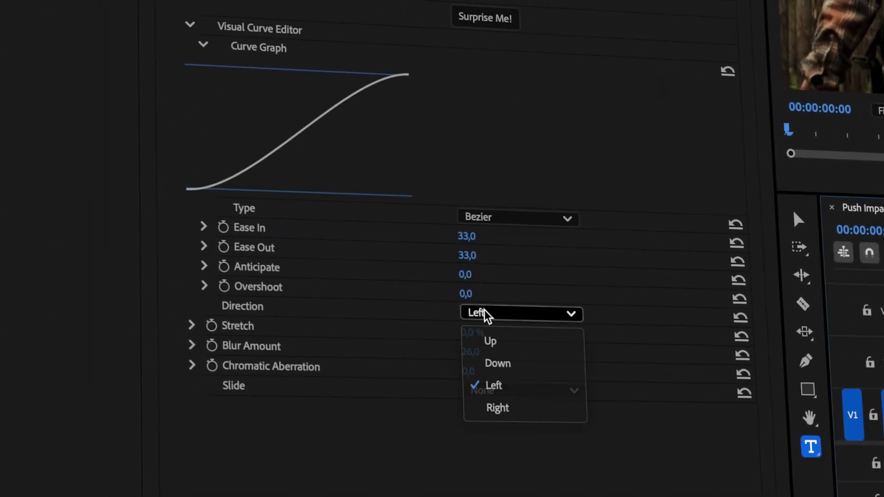
{"action": "left_click", "coordinate": [506, 344]}
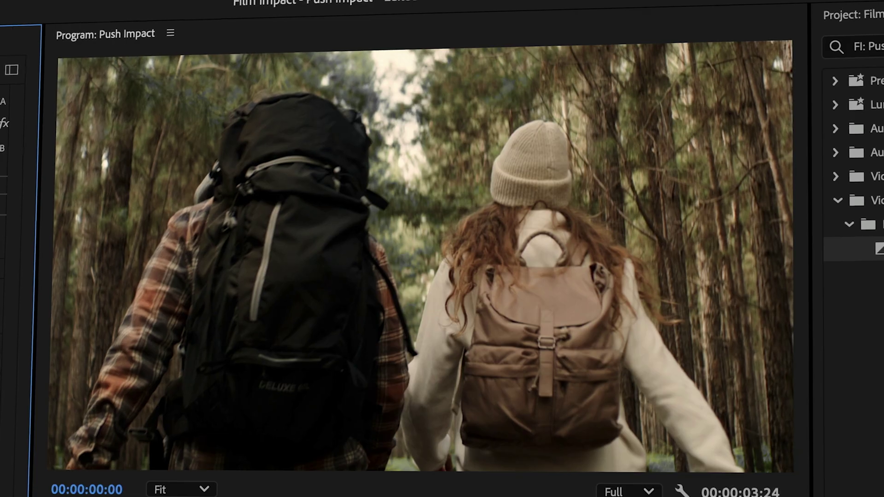
{"action": "key", "text": "space"}
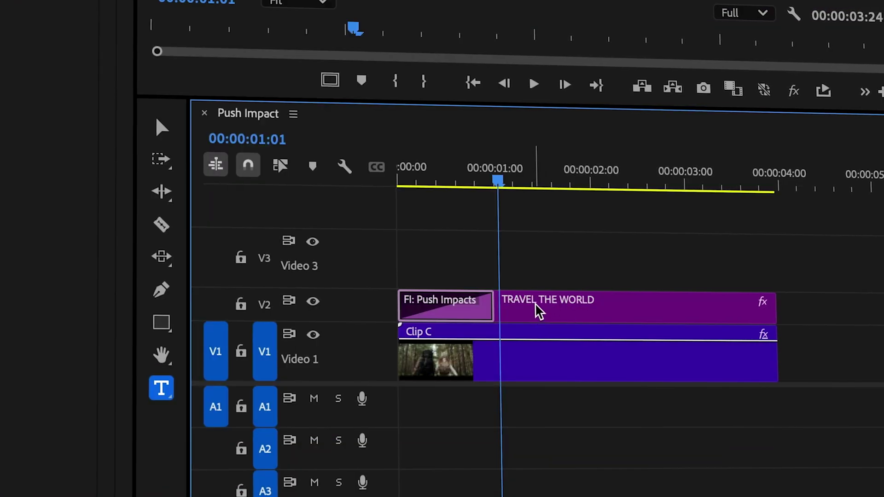
Step: Nest the title clips as 'TEXT REVEAL' and search Effects for 'FI: Rounded Crop'
{"action": "right_click", "coordinate": [538, 312]}
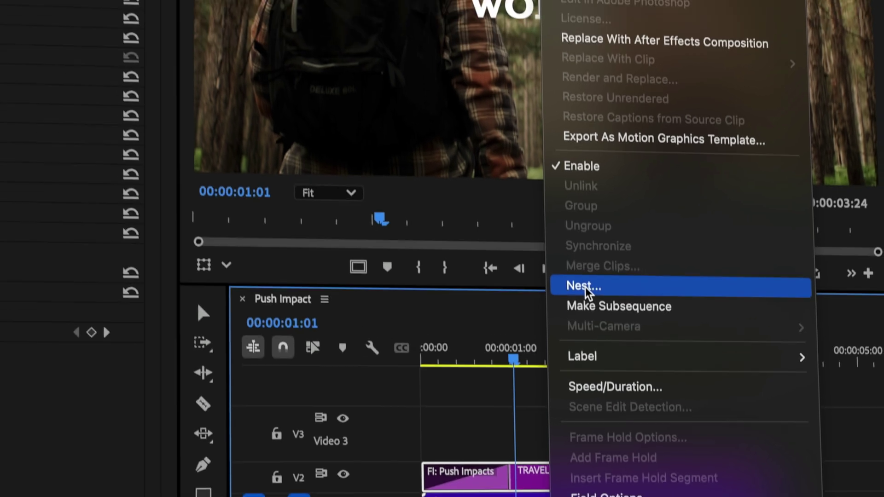
{"action": "left_click", "coordinate": [573, 103]}
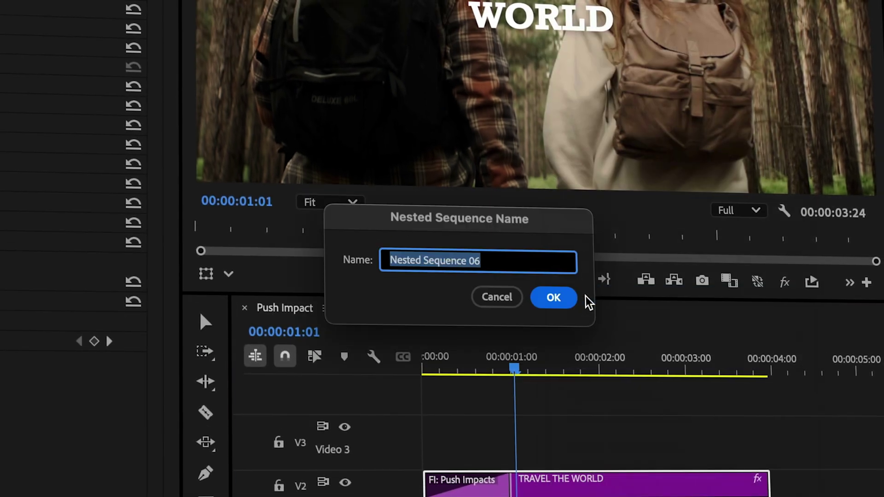
{"action": "type", "text": "TEXT REVEAL"}
{"action": "key", "text": "Return"}
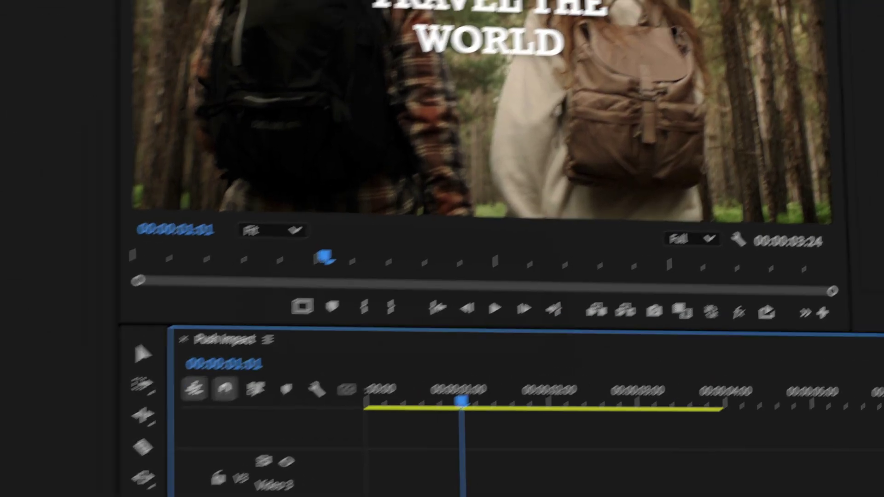
{"action": "type", "text": "FI: Rounded Crop FX"}
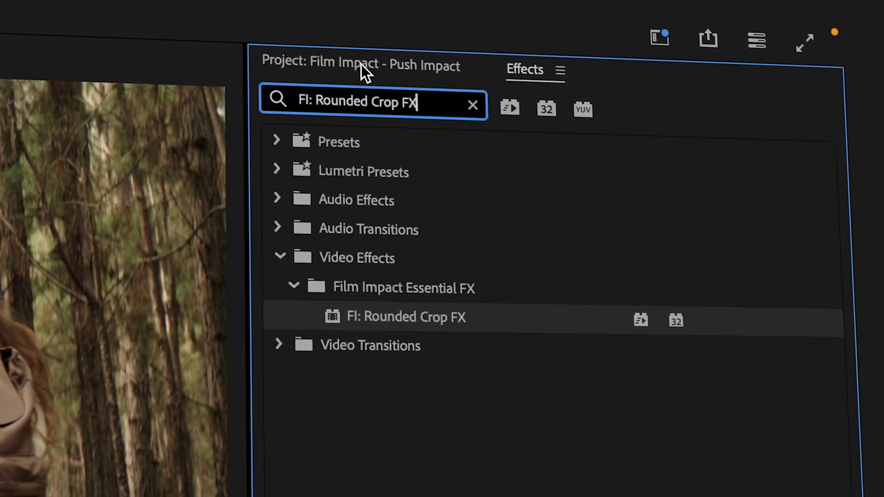